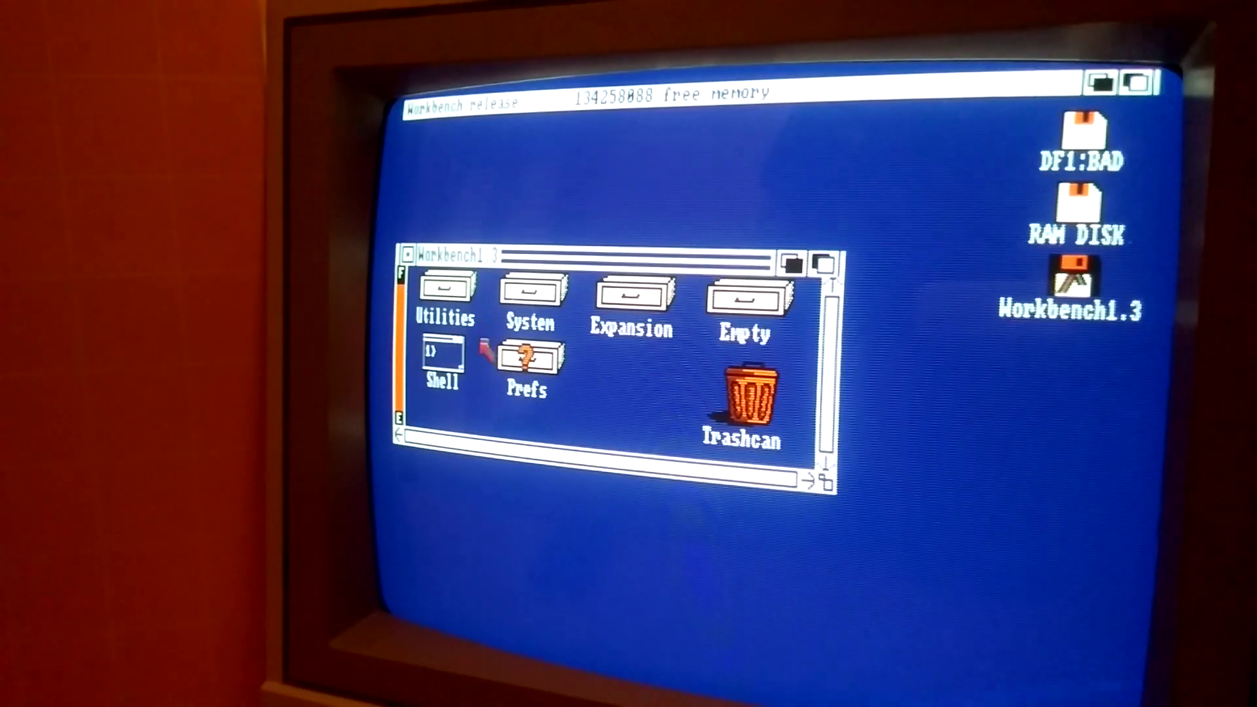
# Step: Run avail in an enlarged AmigaShell window, showing about 134 MB of fast memory
pyautogui.doubleClick(444, 358)
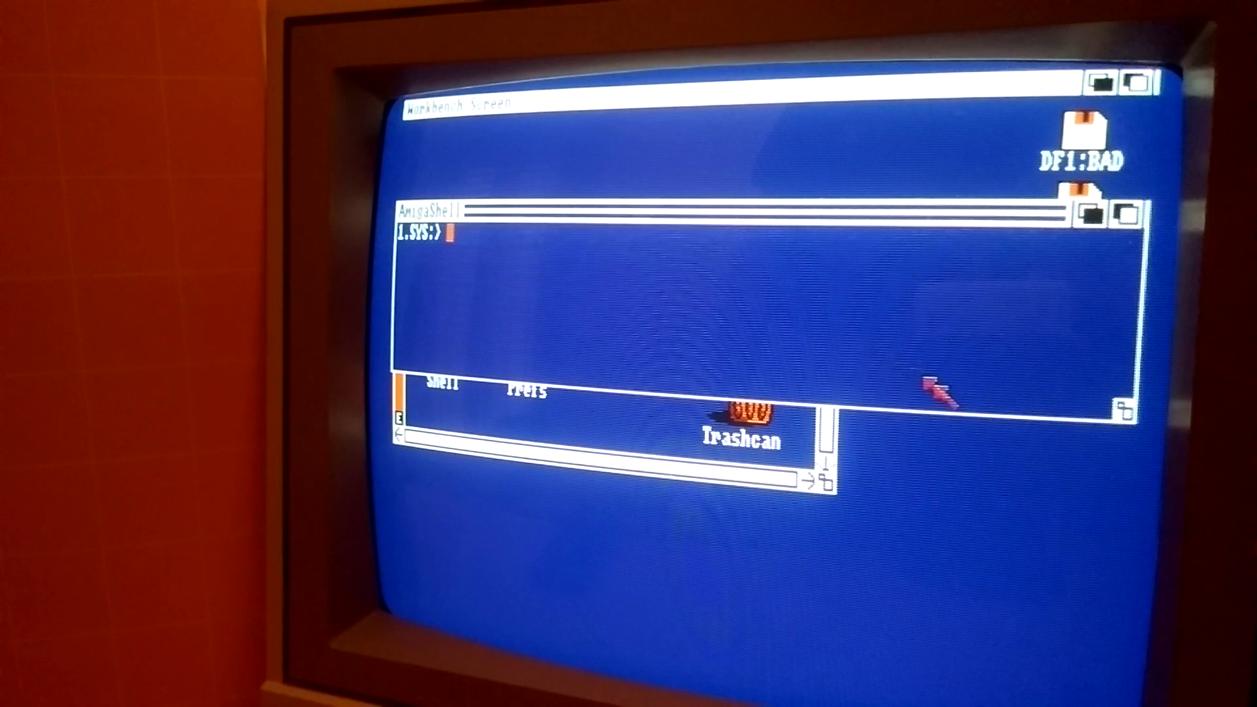
pyautogui.moveTo(1120, 411); pyautogui.dragTo(1111, 639)
pyautogui.write('a')
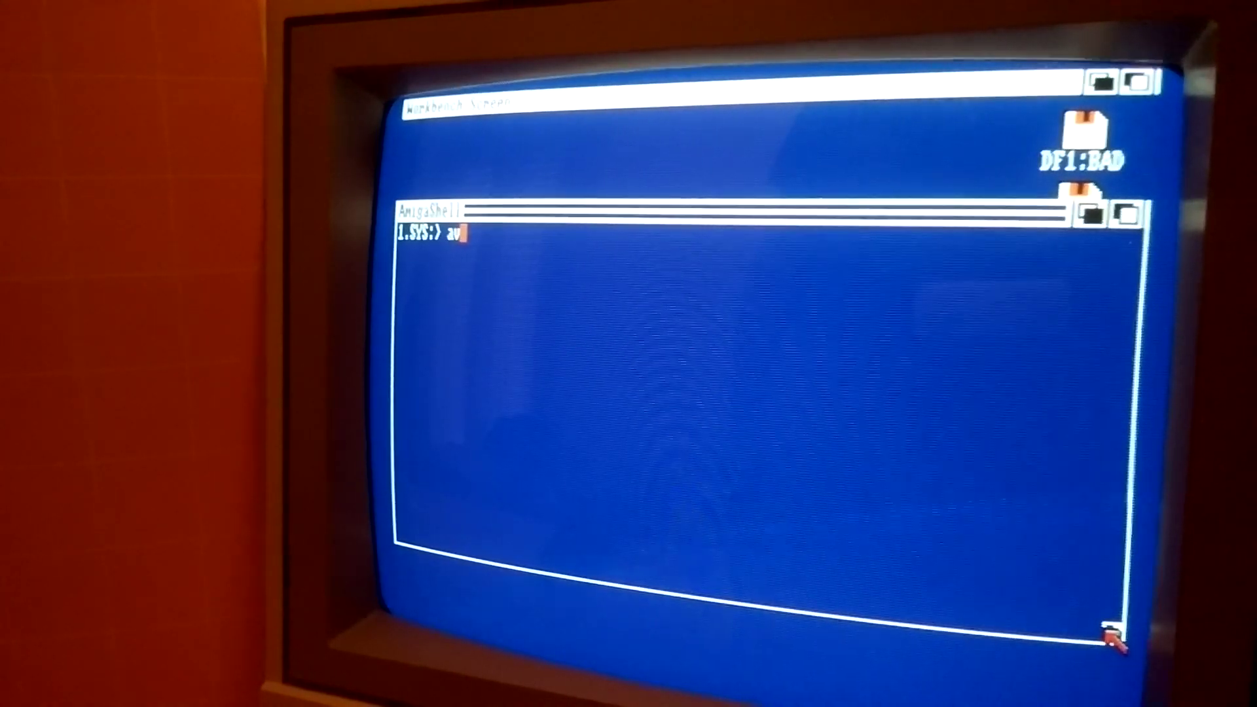
pyautogui.write('vail')
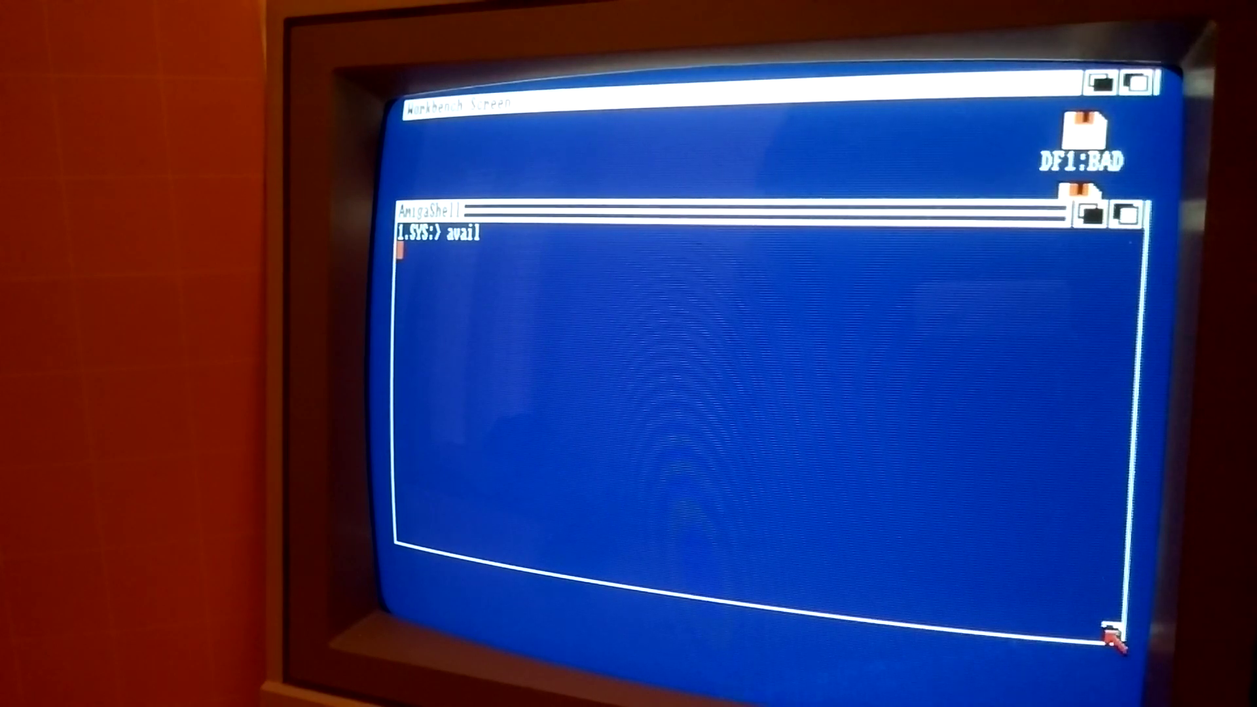
pyautogui.press('Return')
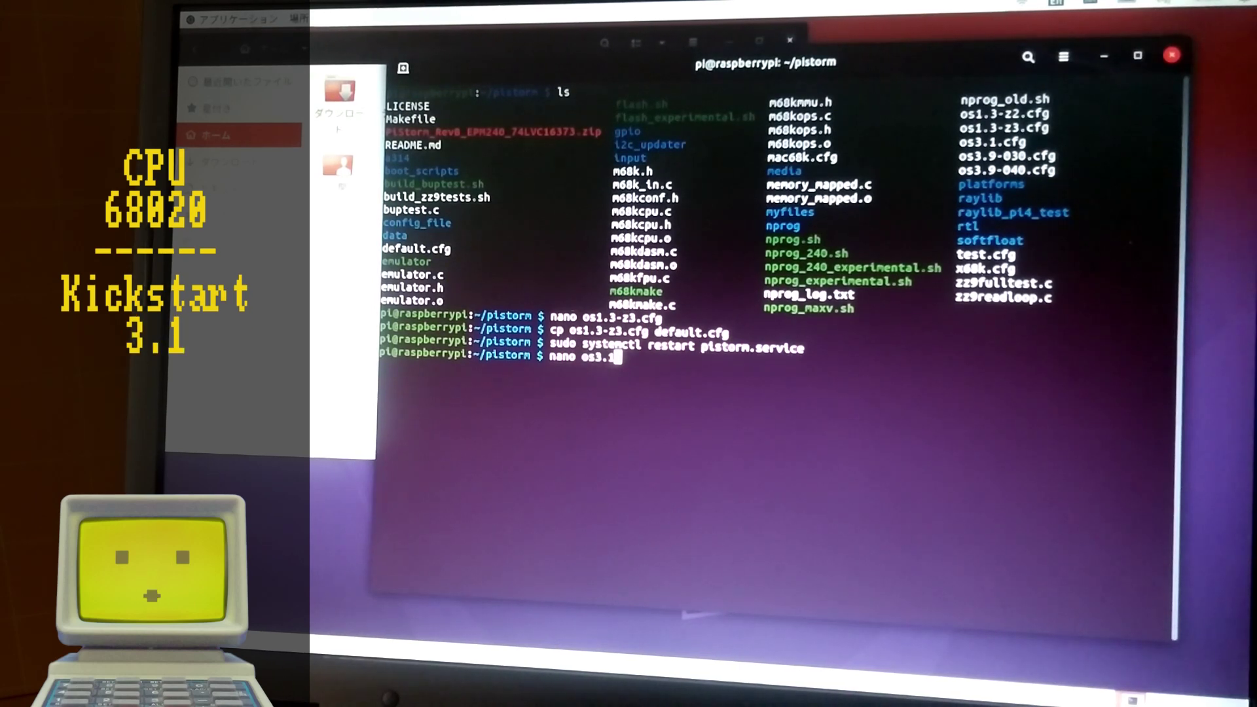
# Step: Page through os3.1.cfg in nano and close it
pyautogui.press('Return')
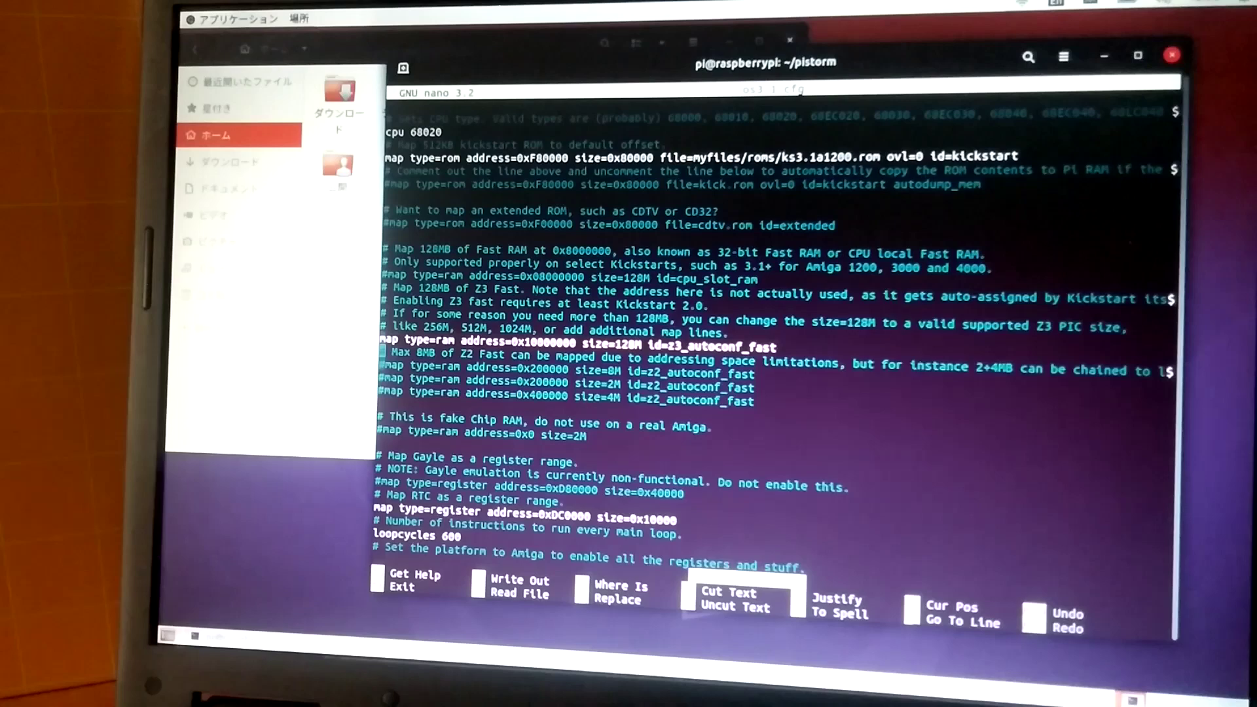
pyautogui.press('pagedown')
pyautogui.press('pagedown')
pyautogui.press('pagedown')
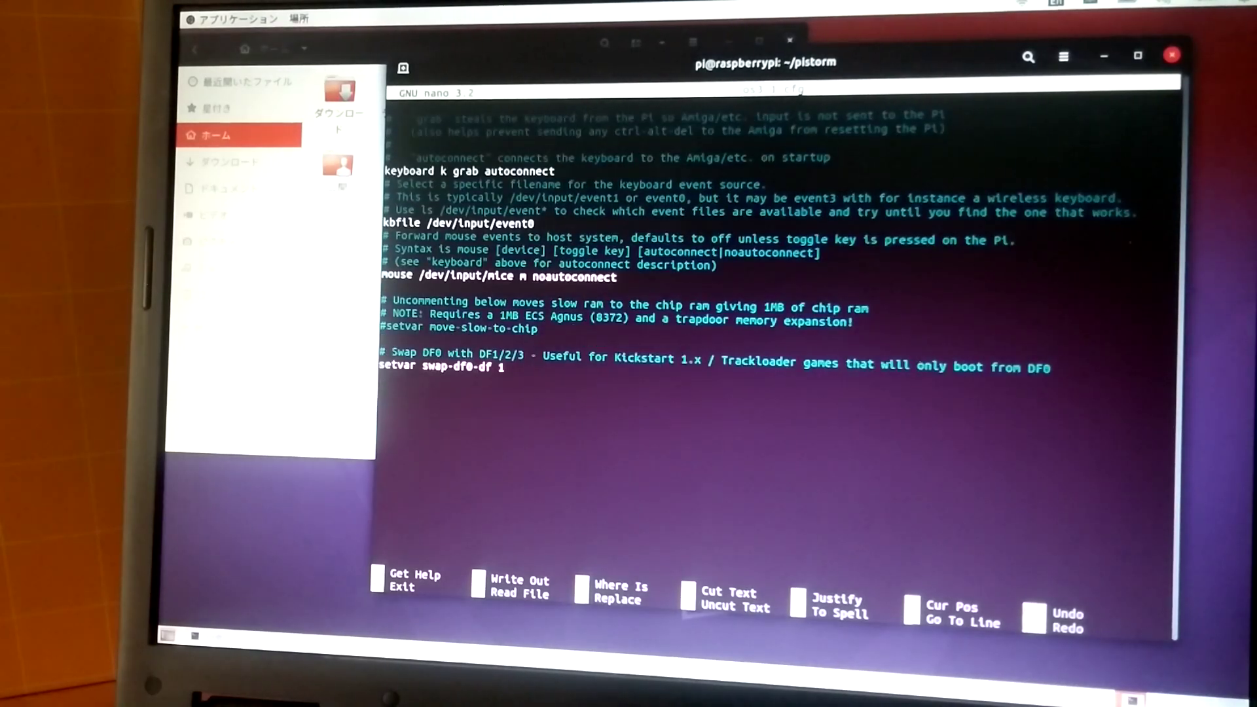
pyautogui.hotkey('ctrl', 'x')
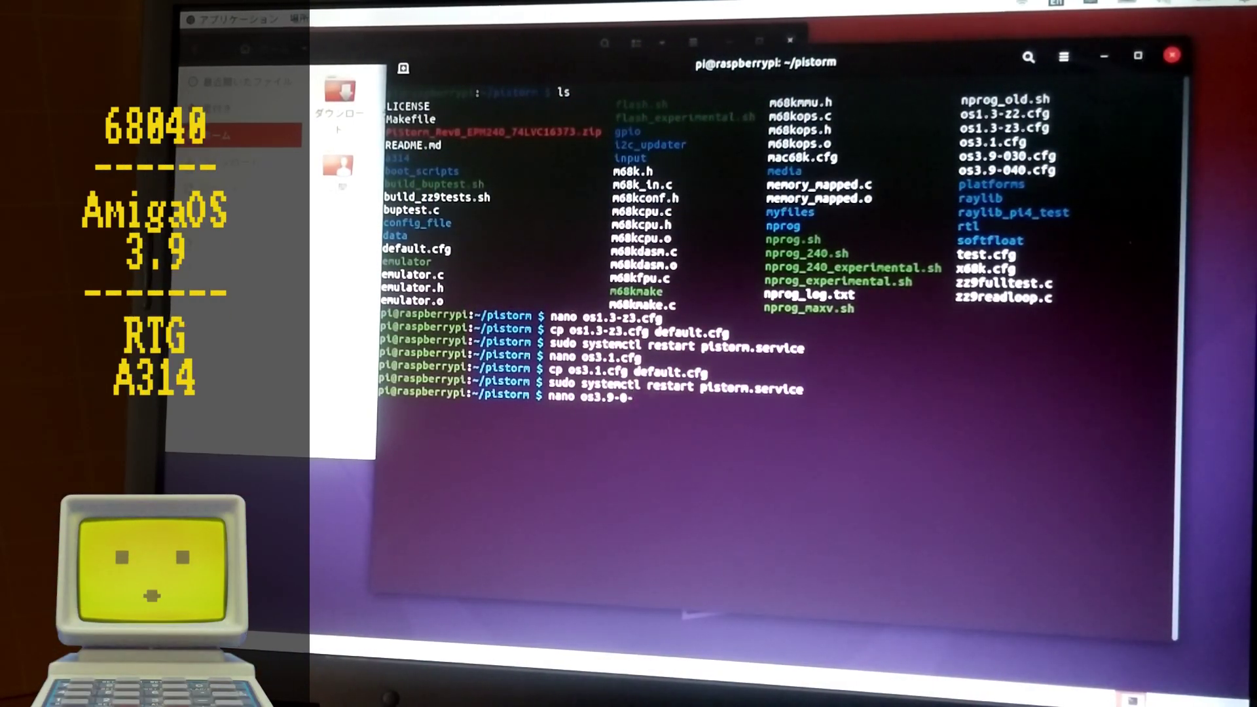
# Step: Review os3.9-040.cfg in nano, then copy it over default.cfg
pyautogui.press('BackSpace')
pyautogui.press('BackSpace')
pyautogui.press('BackSpace')
pyautogui.write('40.cfg')
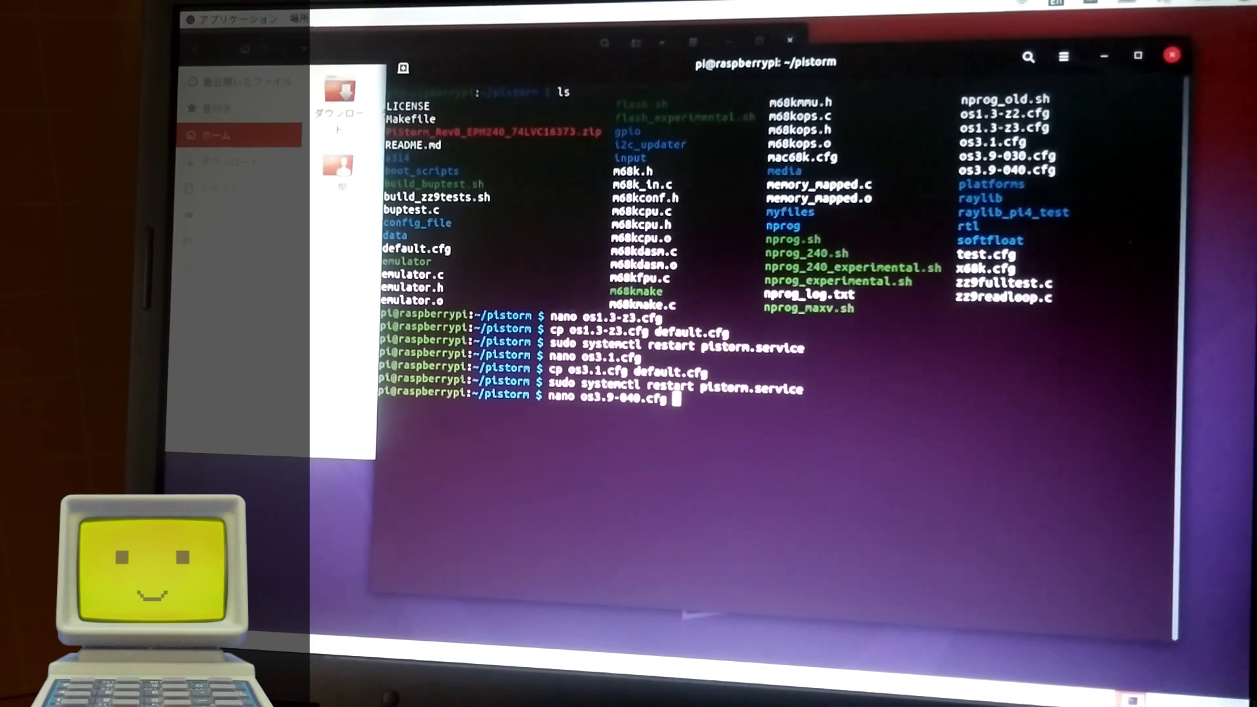
pyautogui.press('Return')
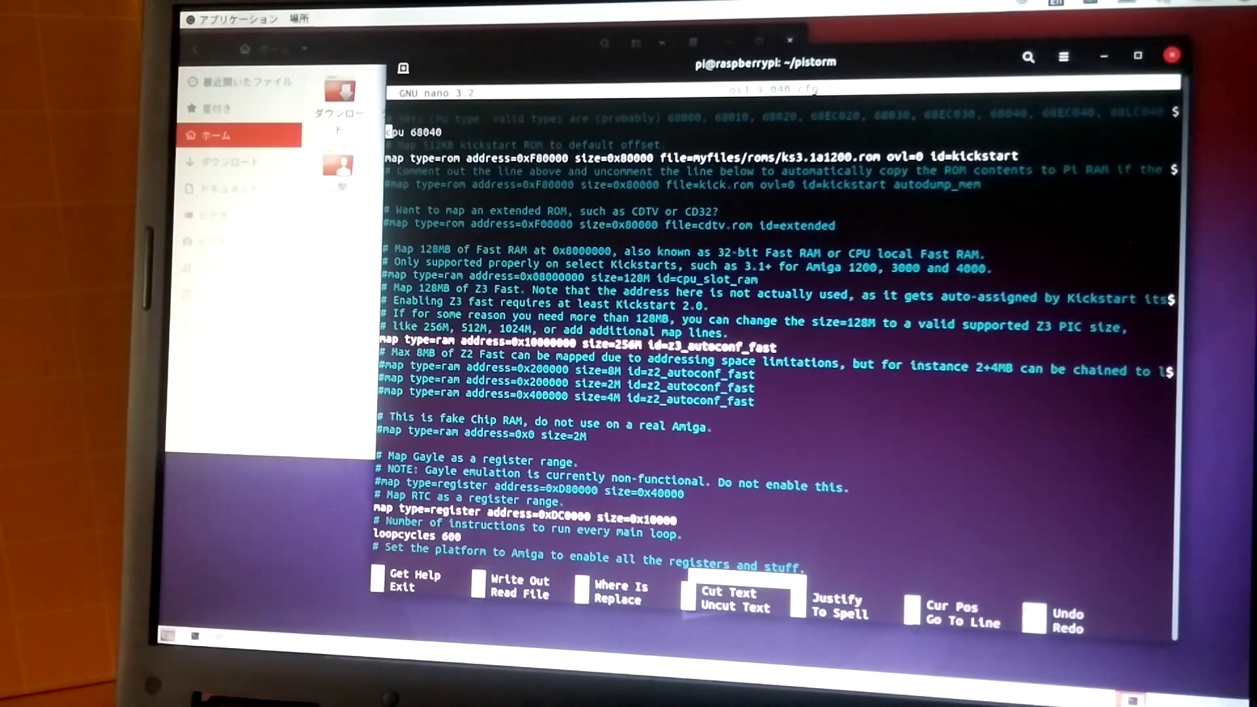
pyautogui.press('pagedown')
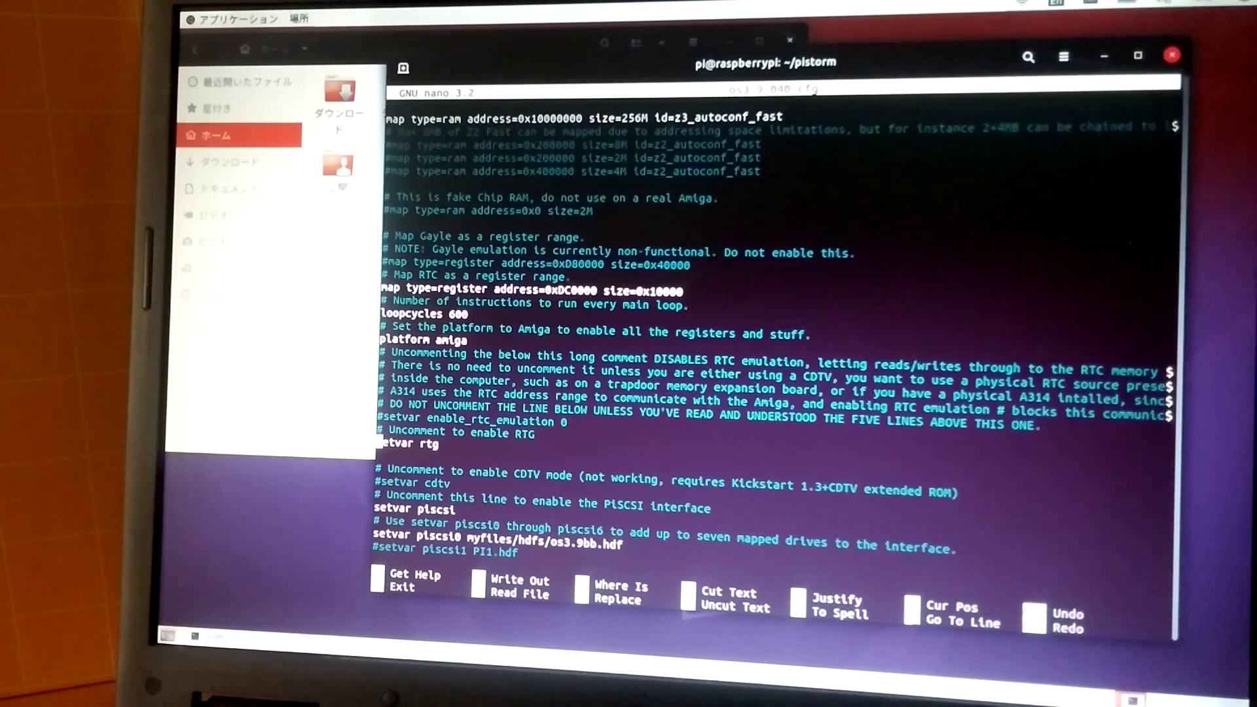
pyautogui.press('pagedown')
pyautogui.press('pagedown')
pyautogui.press('pagedown')
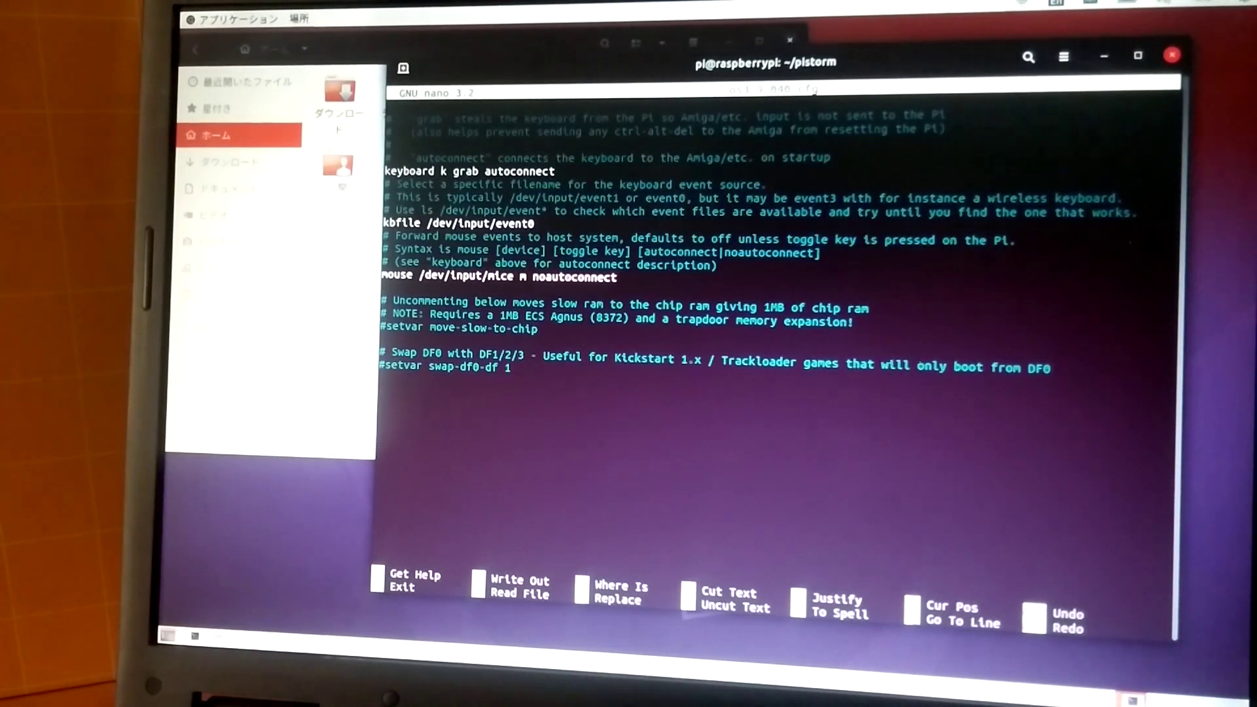
pyautogui.hotkey('ctrl', 'x')
pyautogui.write('cp os3.9-0')
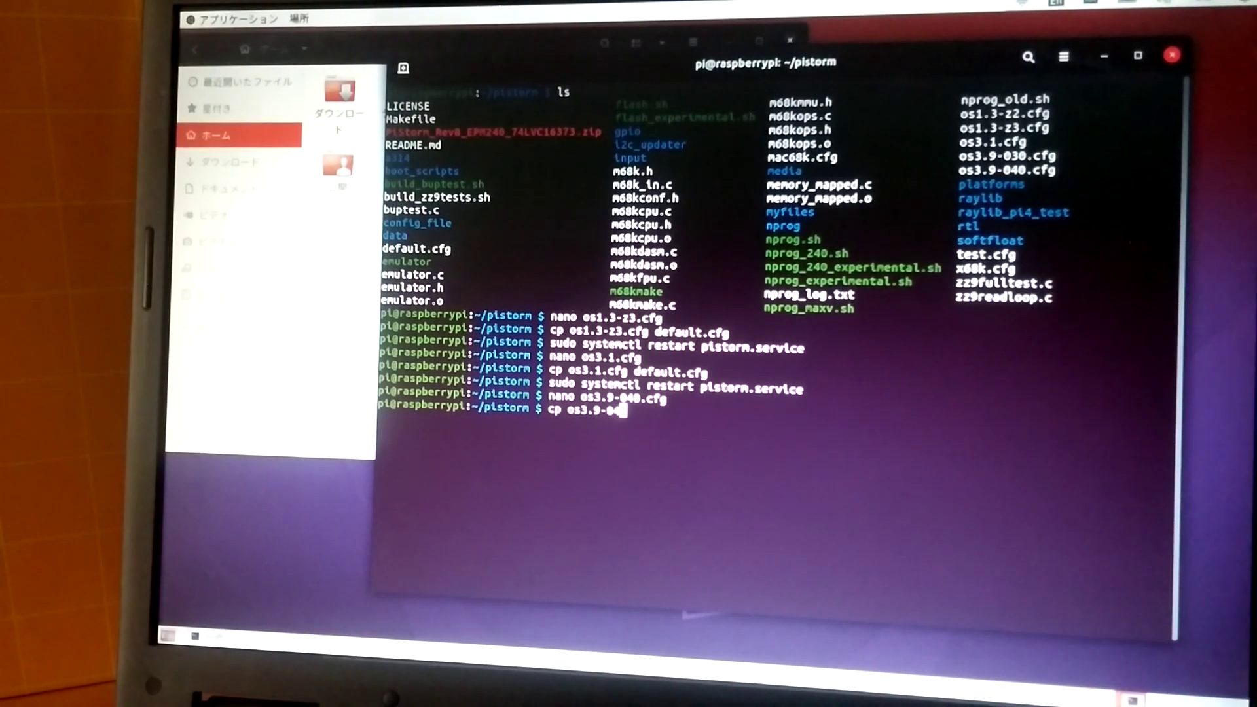
pyautogui.write('40.cfg default.cfg')
pyautogui.press('Return')
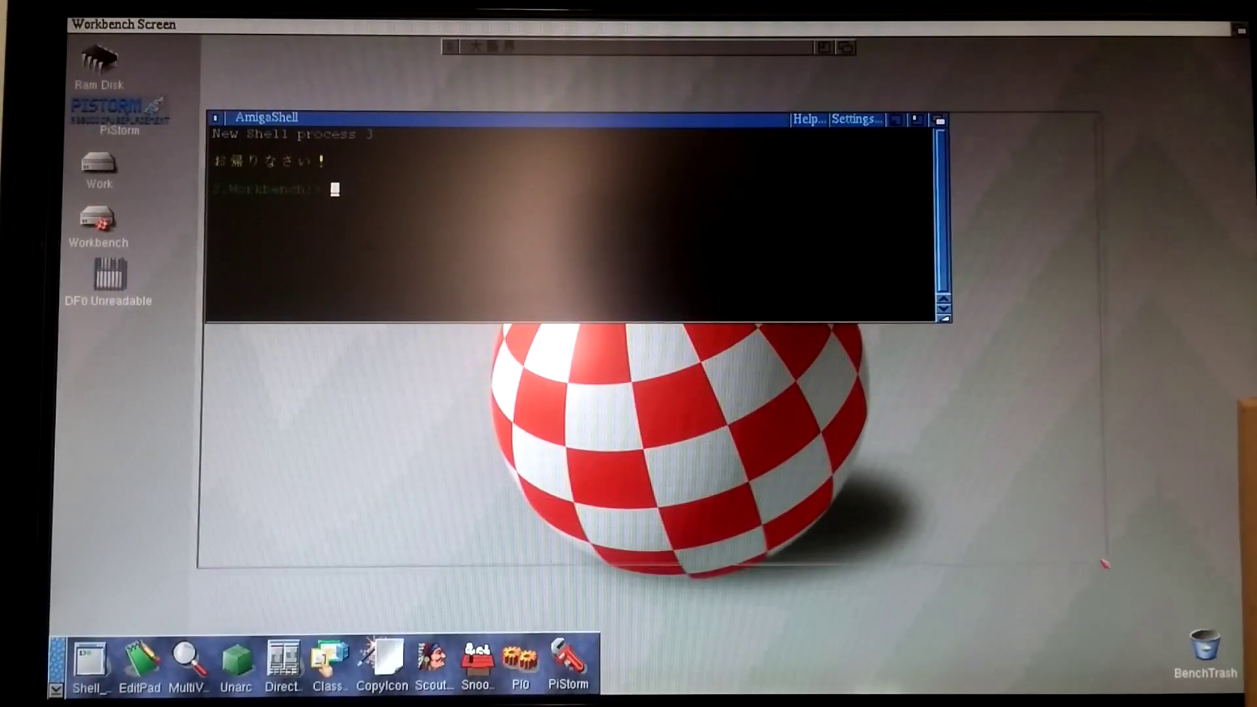
# Step: Enlarge the AmigaShell and run the CPU information and avail memory reports
pyautogui.moveTo(942, 317); pyautogui.dragTo(1110, 578)
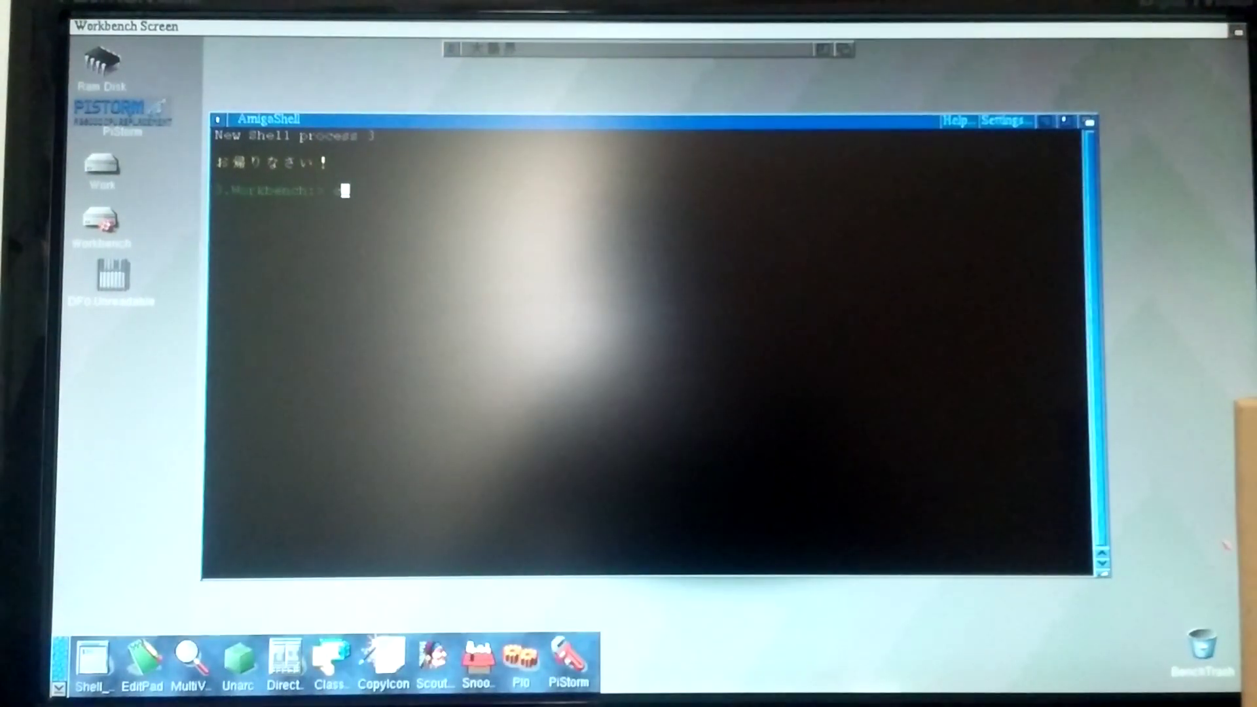
pyautogui.write('cpu')
pyautogui.press('Return')
pyautogui.write('av')
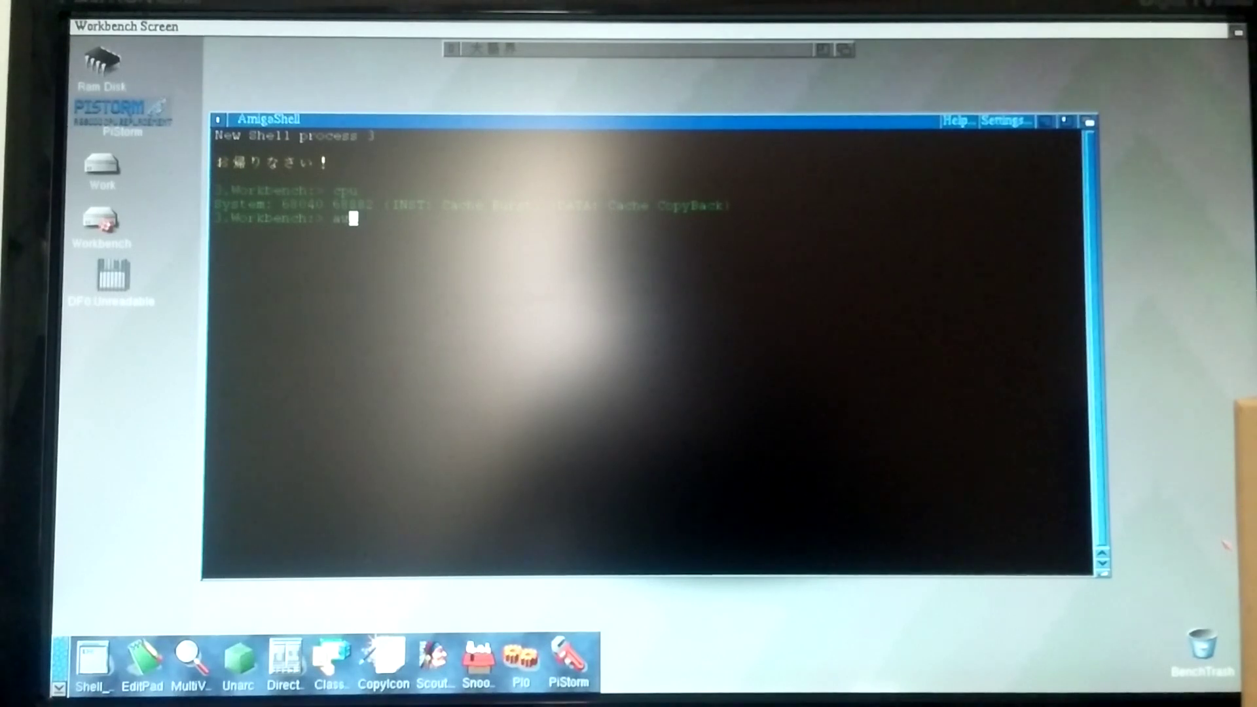
pyautogui.write('ail')
pyautogui.press('Return')
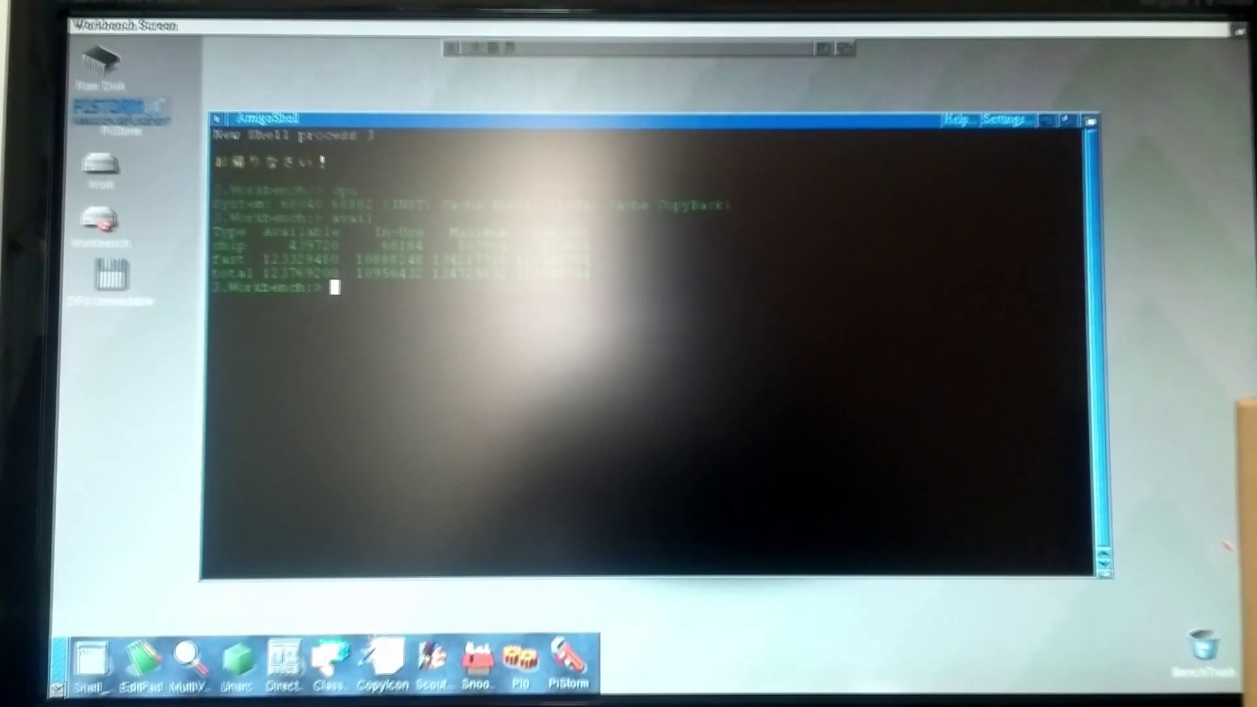
pyautogui.write('pi')
# Step: Connect to the Pi shell, list its files, and open default.cfg in nano
pyautogui.press('Return')
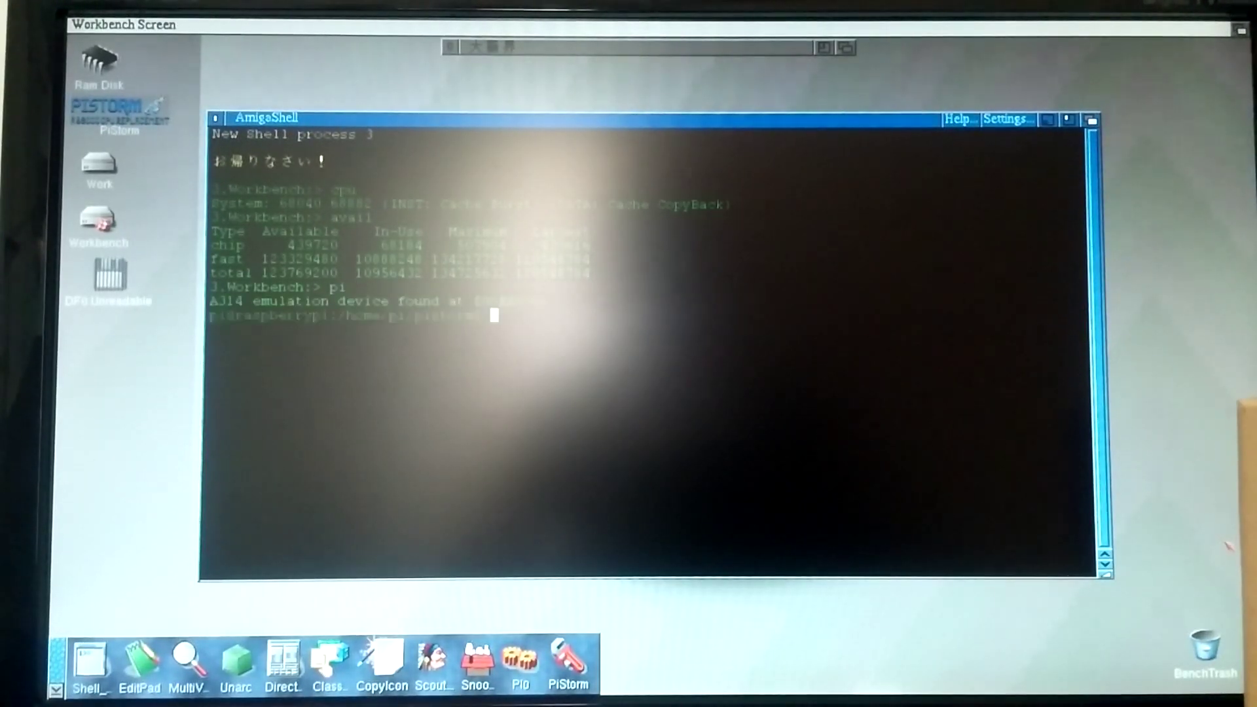
pyautogui.write('ls')
pyautogui.press('Return')
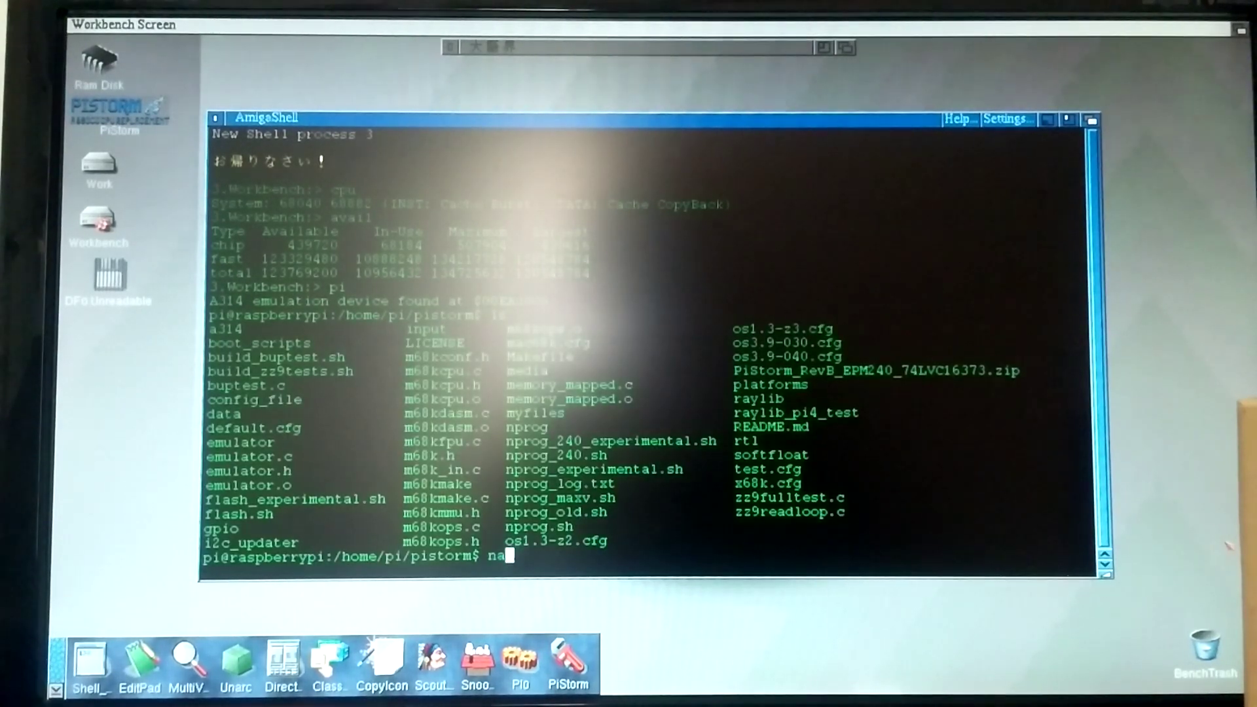
pyautogui.write('nano def')
pyautogui.press('Tab')
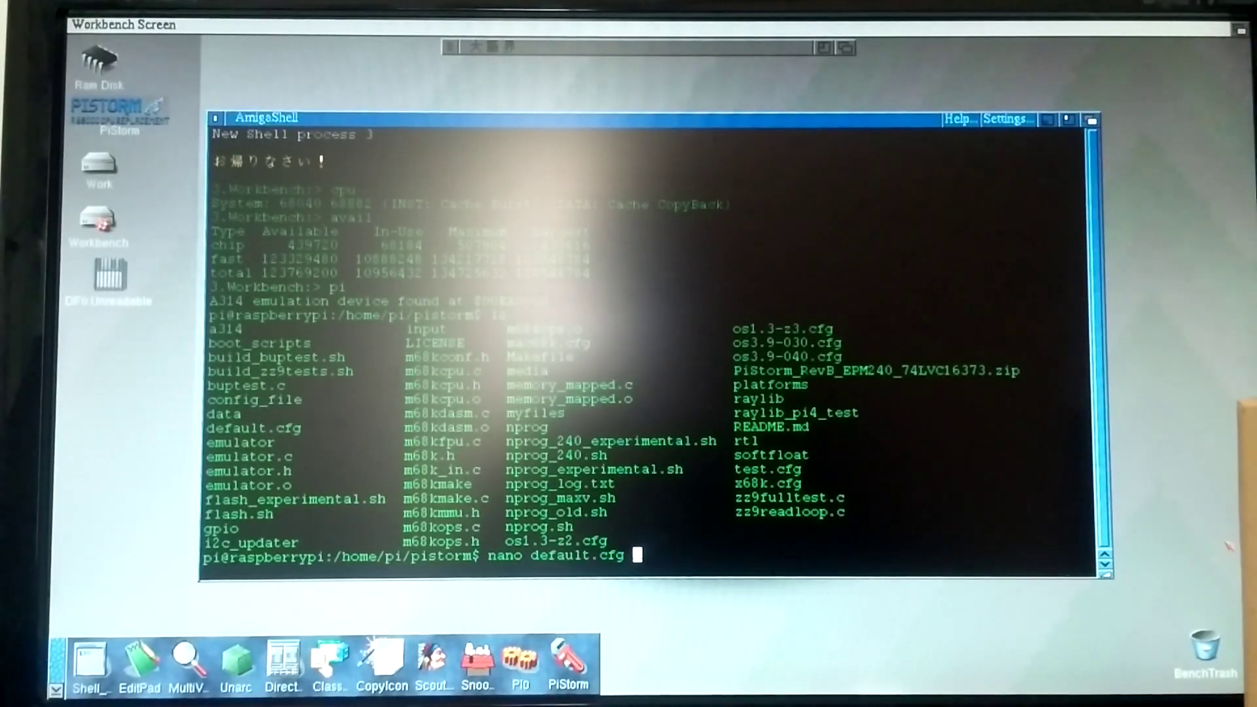
pyautogui.press('Return')
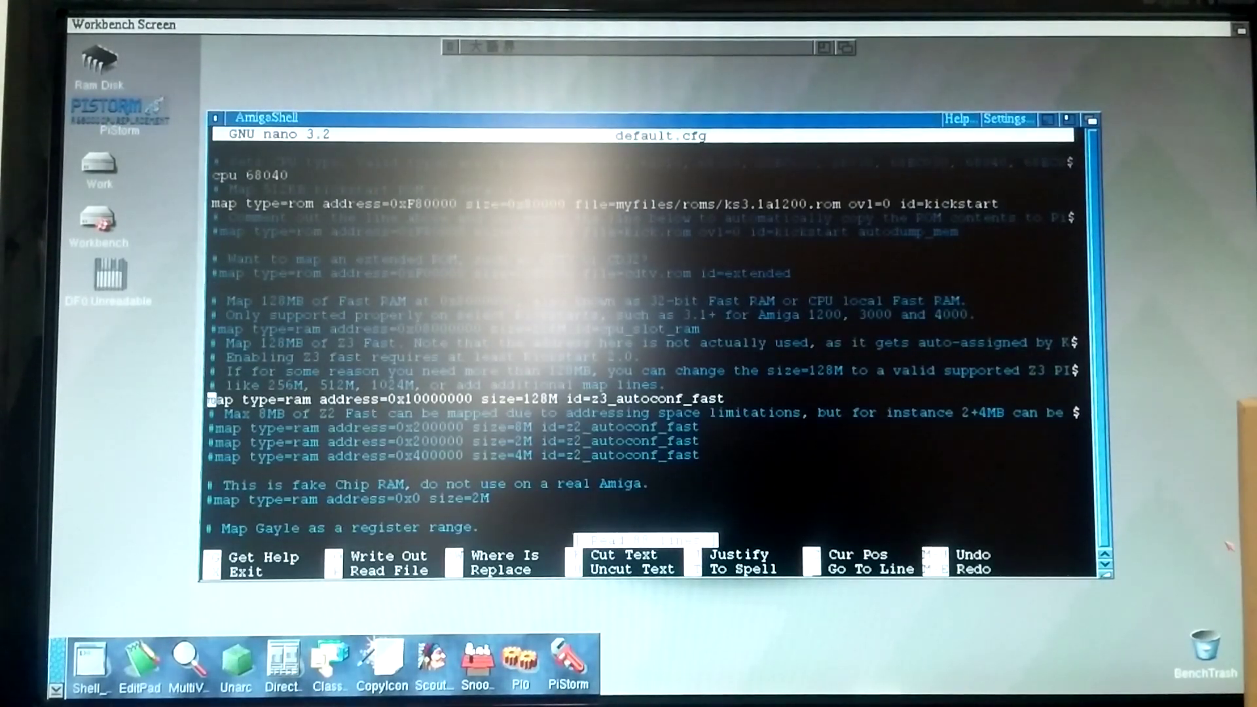
# Step: Scroll down through default.cfg's RTG settings, quit nano, and leave the Pi session
pyautogui.press('Down')
pyautogui.press('Down')
pyautogui.press('Down')
pyautogui.press('Down')
pyautogui.press('Down')
pyautogui.press('Down')
pyautogui.press('Down')
pyautogui.press('Down')
pyautogui.press('Down')
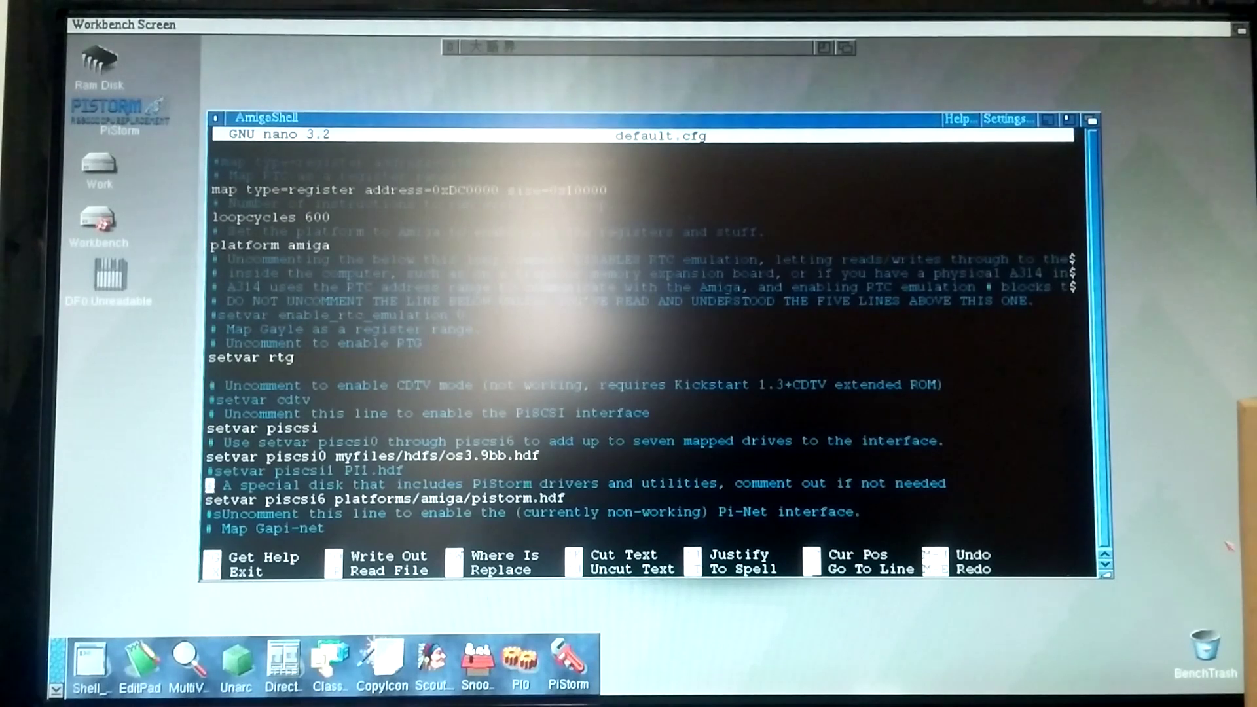
pyautogui.press('Down')
pyautogui.press('Down')
pyautogui.press('Down')
pyautogui.press('Down')
pyautogui.press('Down')
pyautogui.press('Down')
pyautogui.press('Down')
pyautogui.press('Down')
pyautogui.press('Down')
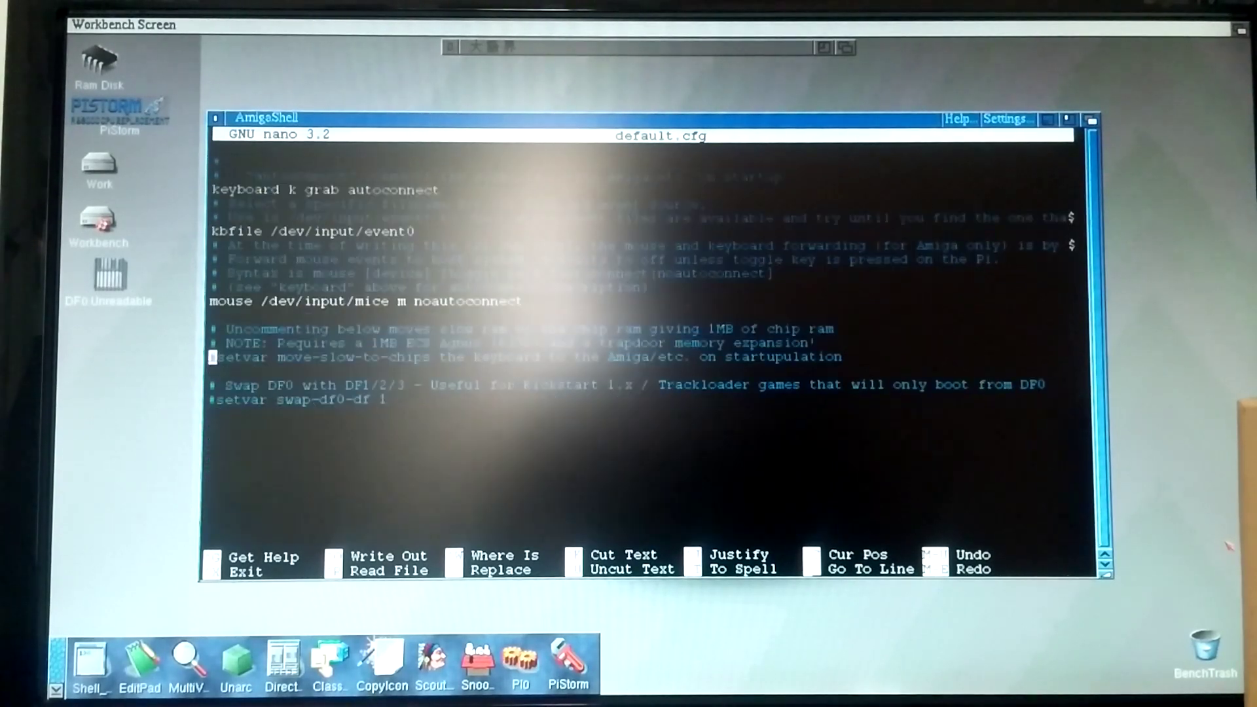
pyautogui.press('Down')
pyautogui.press('Down')
pyautogui.hotkey('ctrl', 'x')
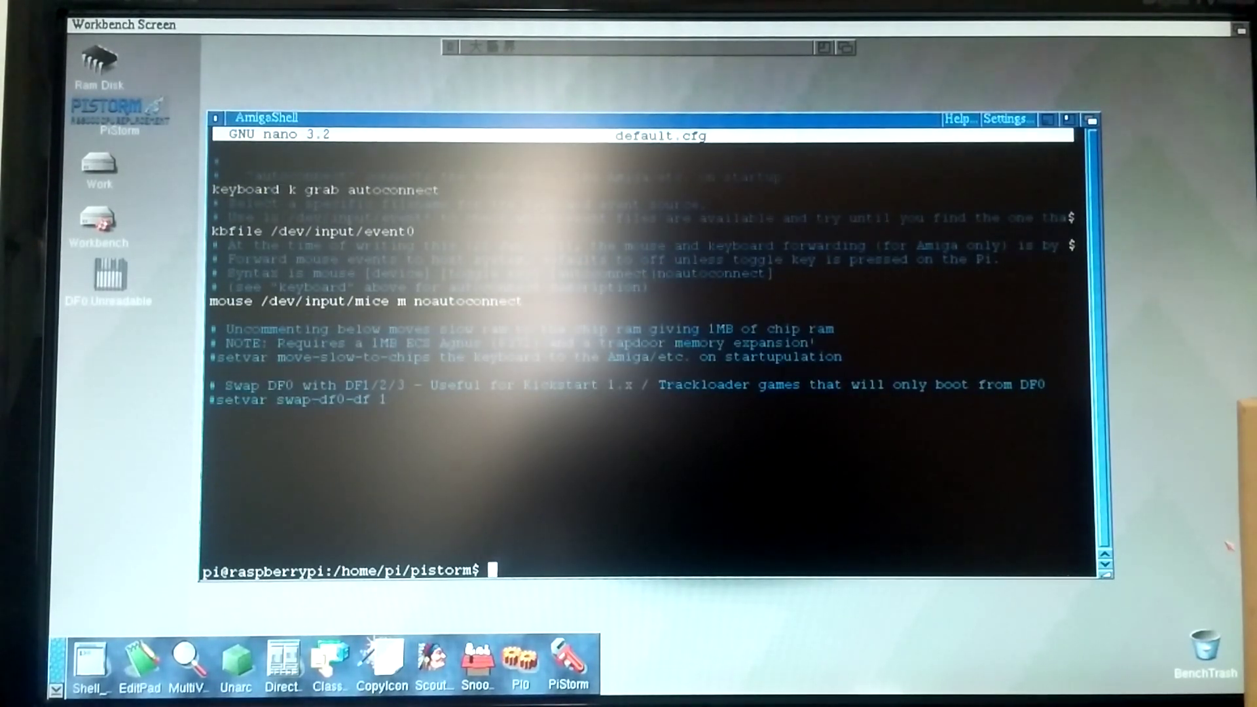
pyautogui.write('exit')
pyautogui.press('Return')
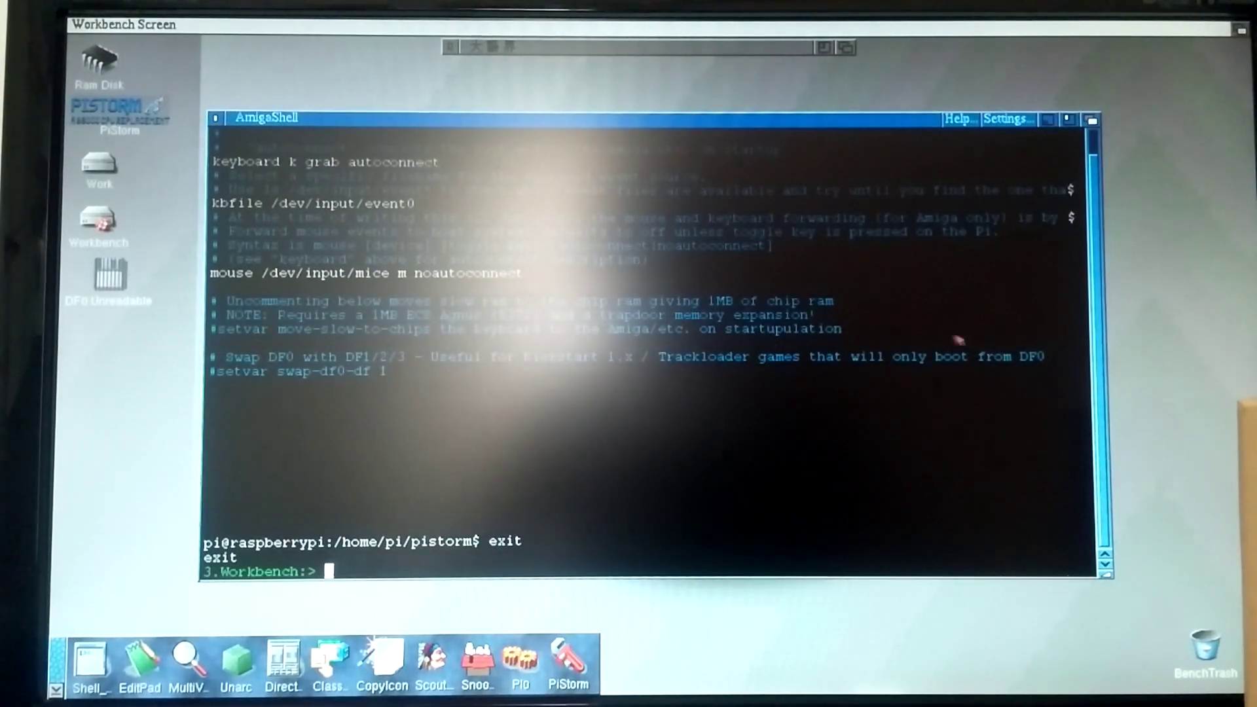
pyautogui.write('endcli')
# Step: Close the AmigaShell and start Genesis from the dock's network category
pyautogui.press('Return')
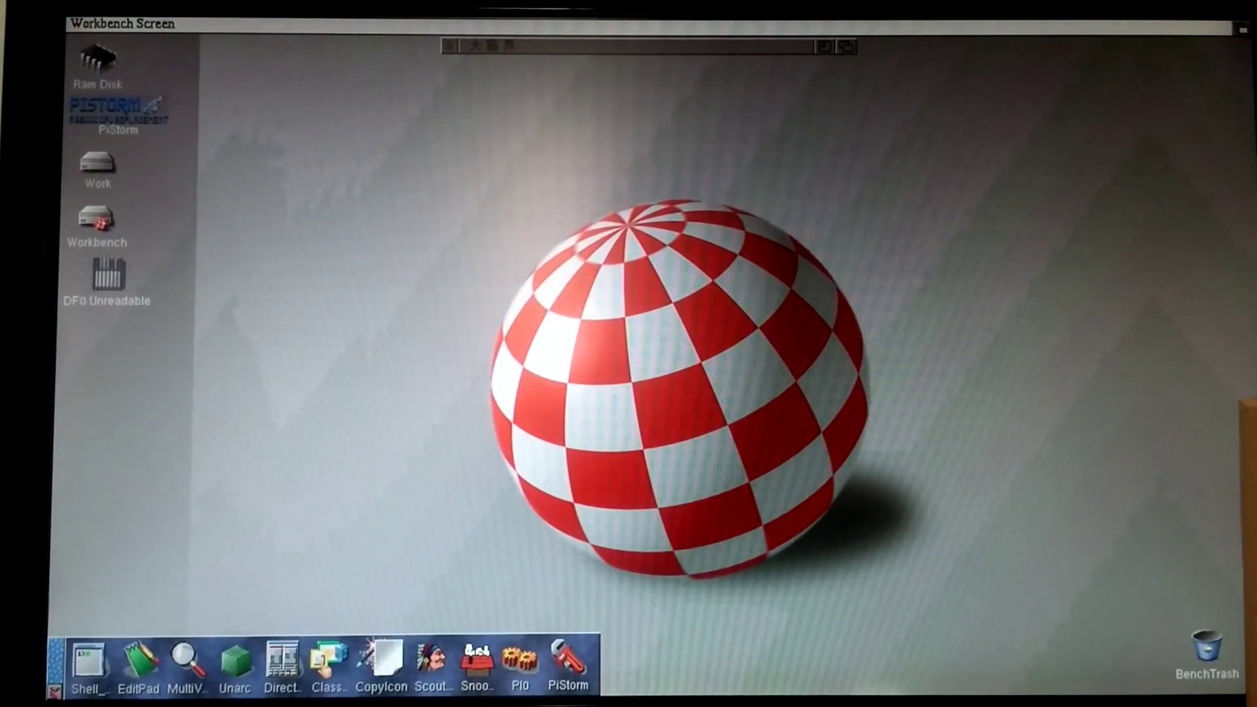
pyautogui.click(56, 687)
pyautogui.click(57, 653)
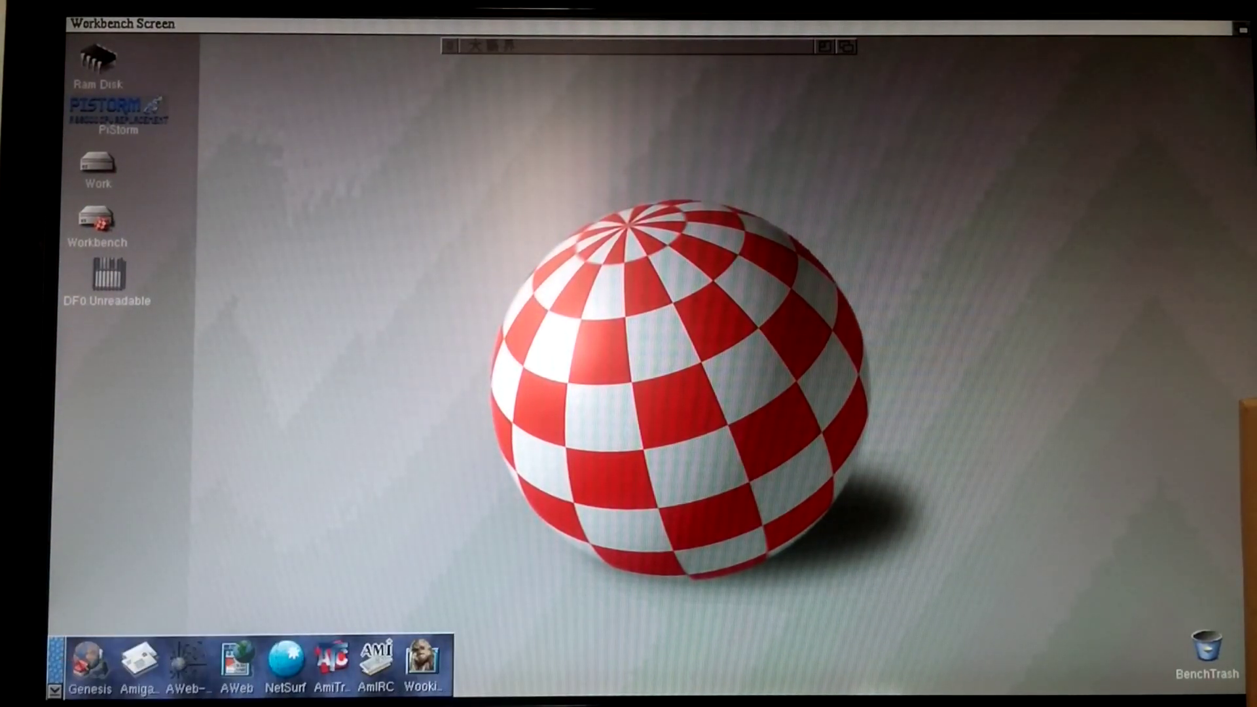
pyautogui.click(88, 663)
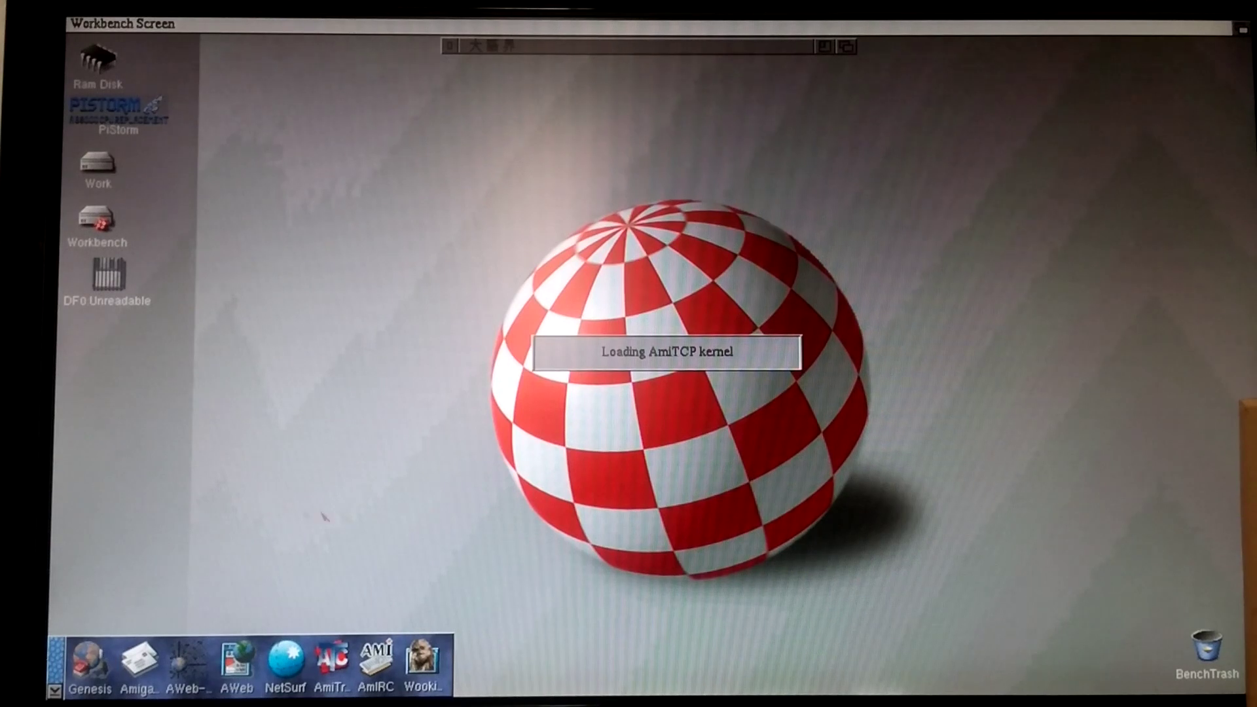
# Step: Bring a314eth0 online, iconify the Genesis window, and launch AWeb
pyautogui.click(797, 244)
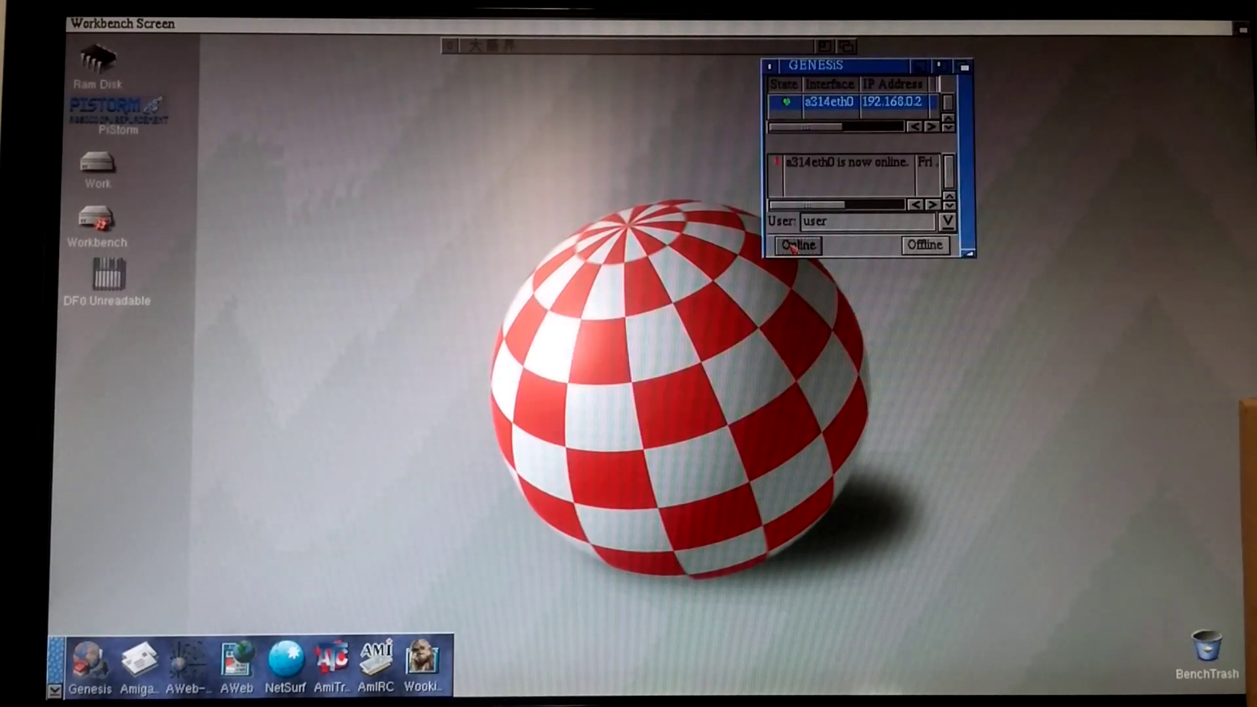
pyautogui.click(937, 66)
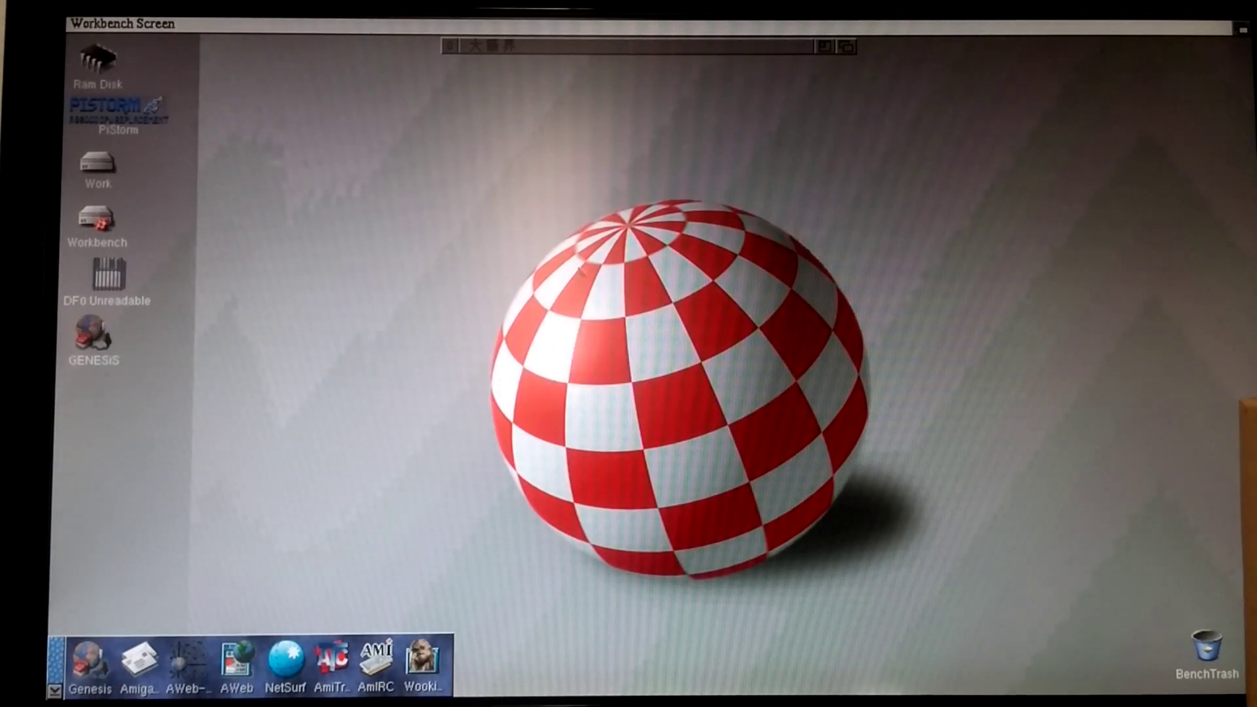
pyautogui.click(236, 661)
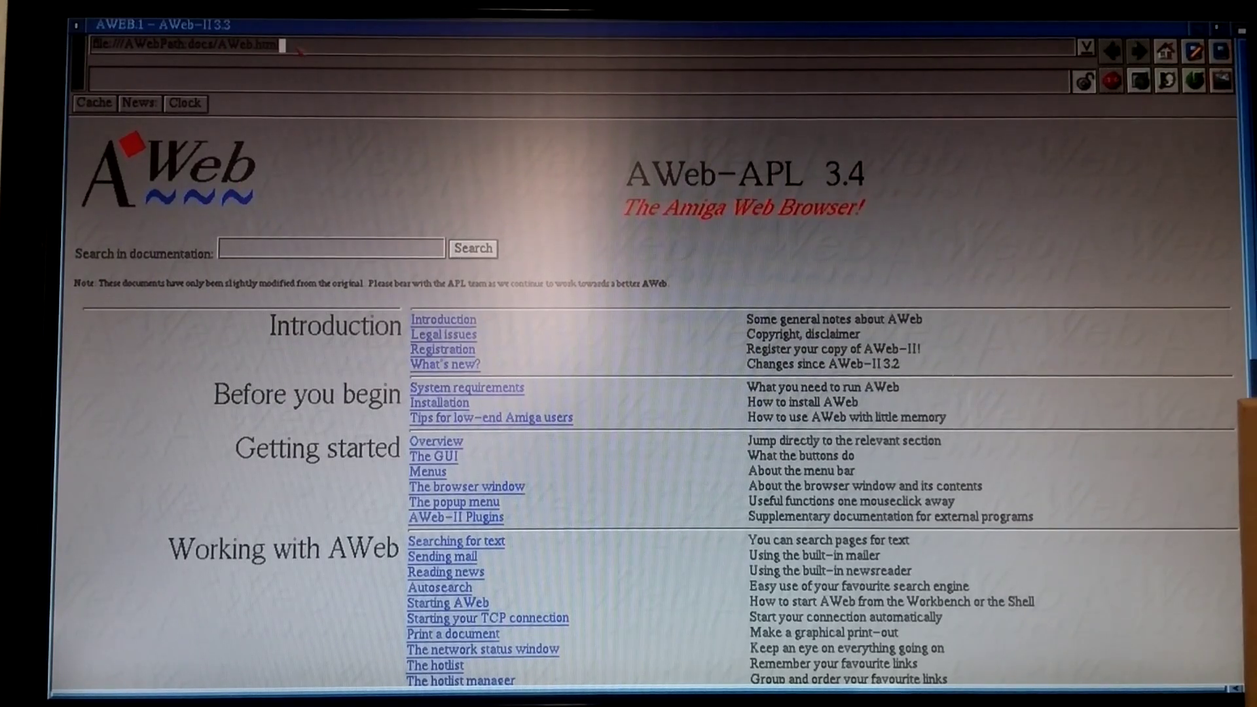
# Step: Replace AWeb's local documentation address with aminet.net and load it
pyautogui.press('amiga+x')
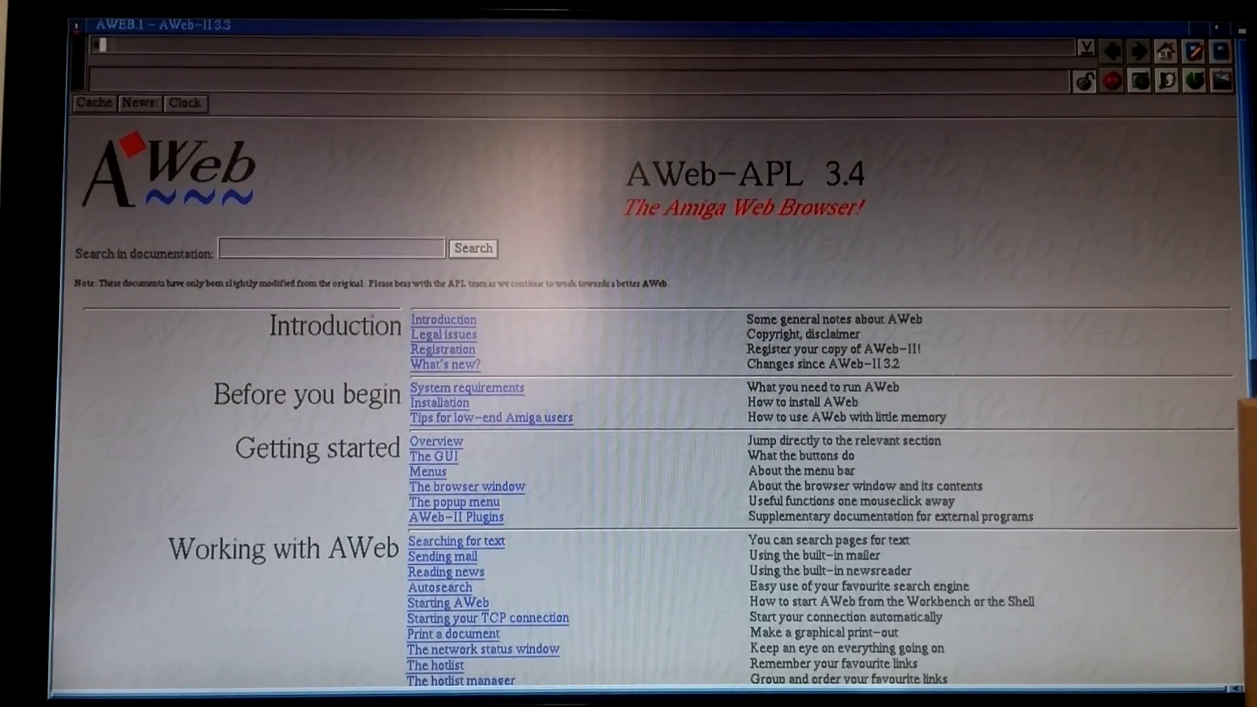
pyautogui.write('aminet.net')
pyautogui.press('Return')
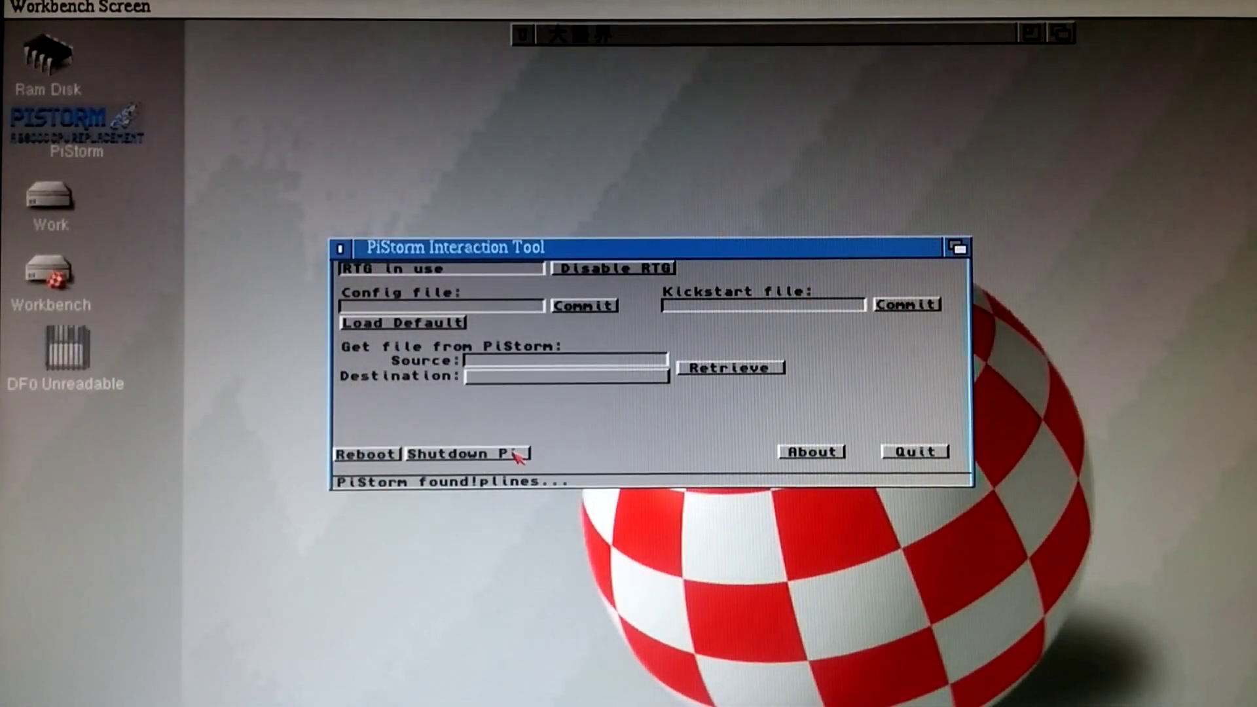
# Step: Choose Shutdown Pi and confirm with Yes despite the Amiga freeze warning
pyautogui.click(518, 455)
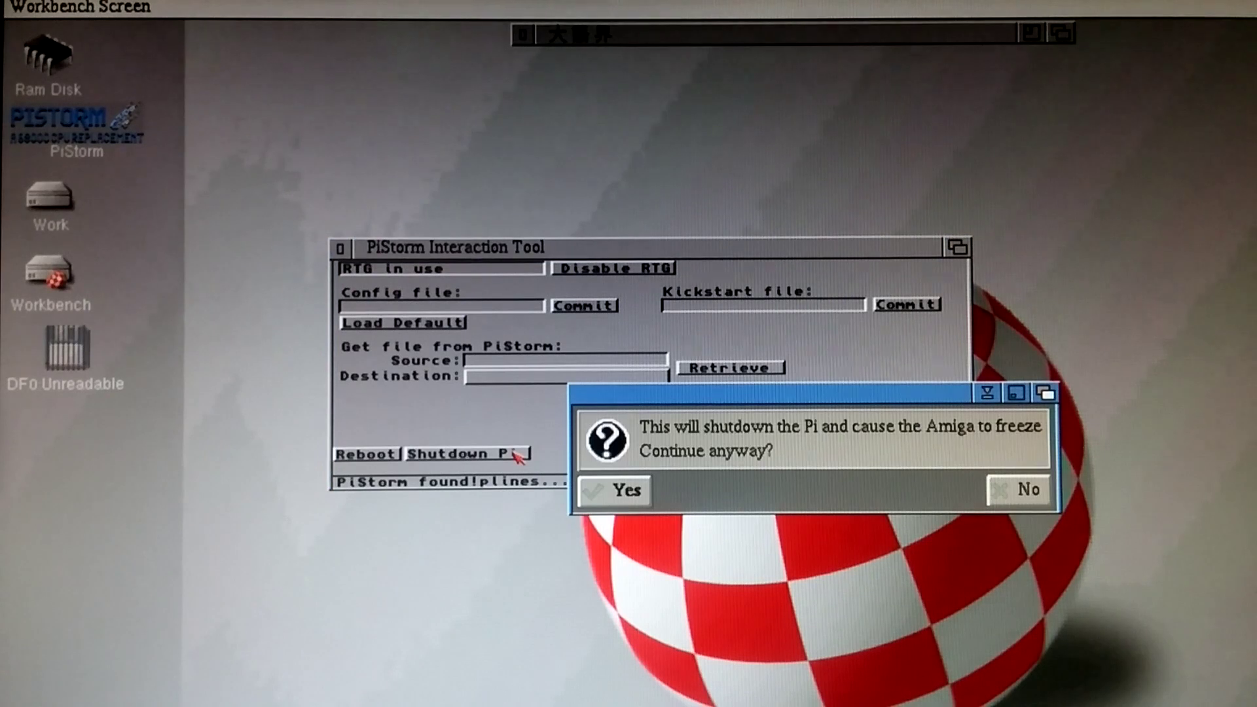
pyautogui.click(614, 490)
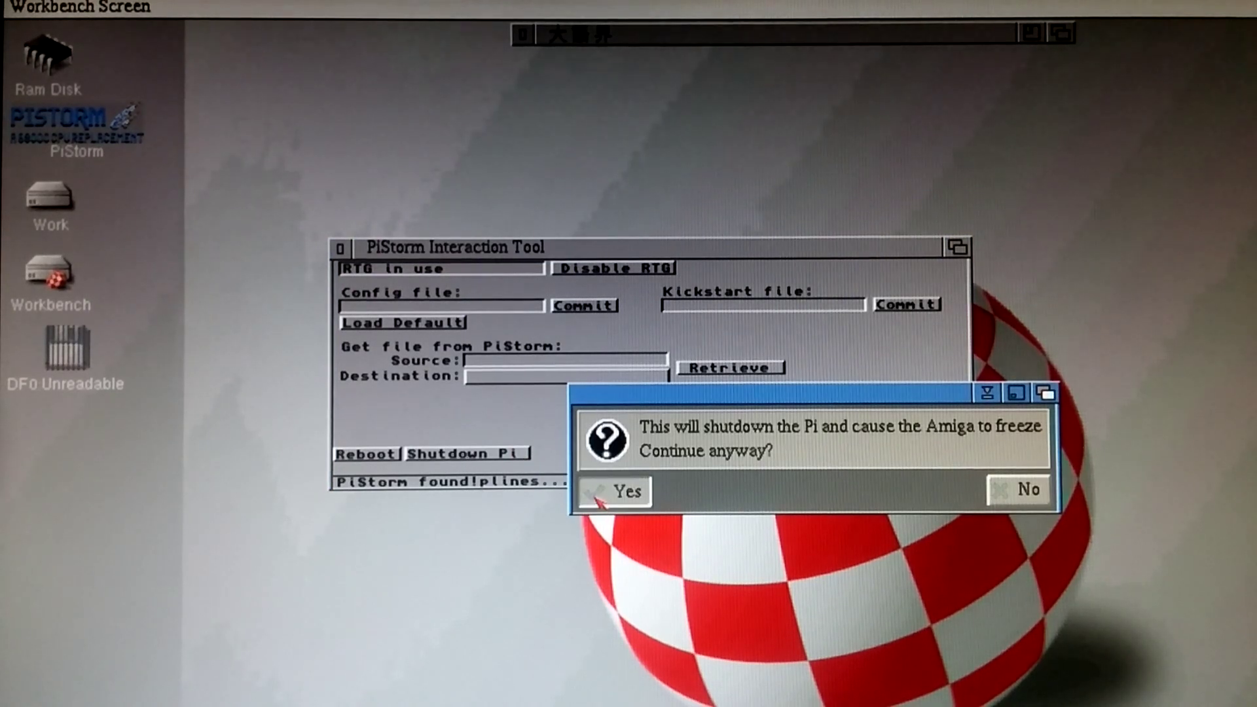